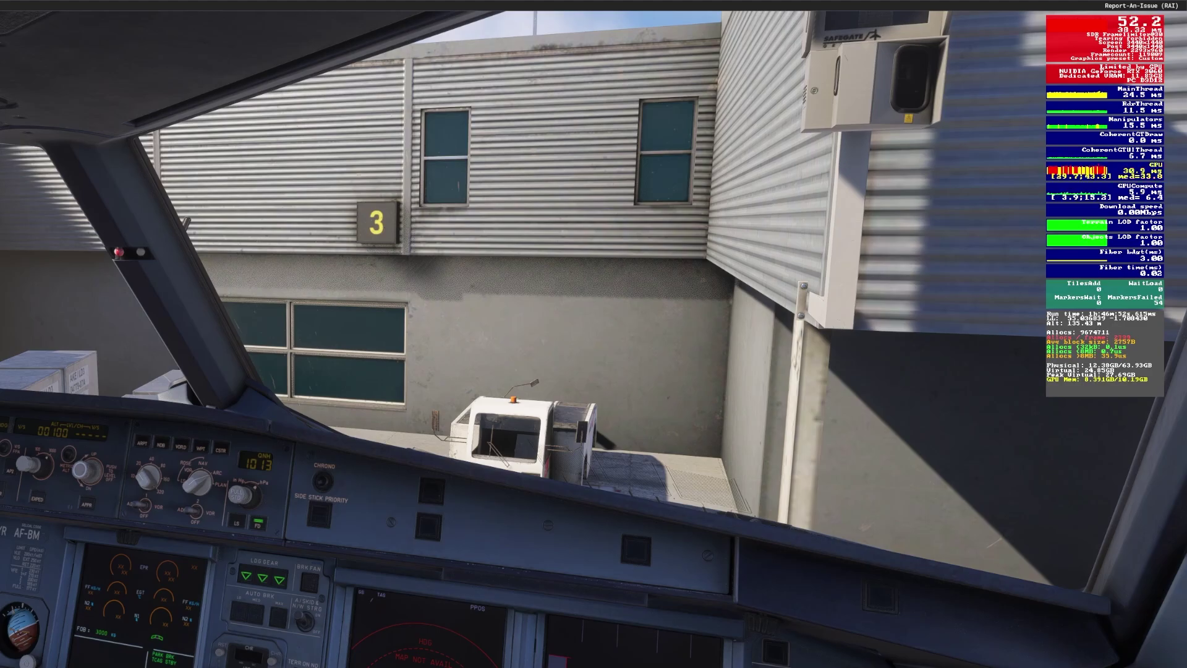
pyautogui.hotkey('ctrl', 'space')
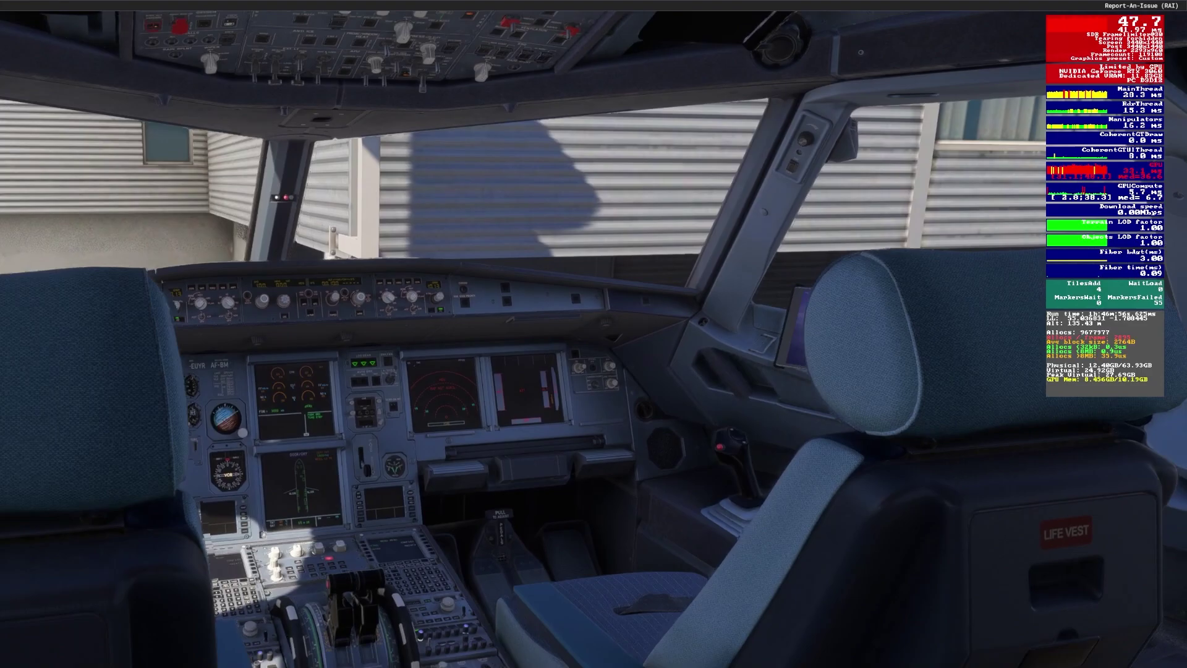
pyautogui.hotkey('alt', '1')
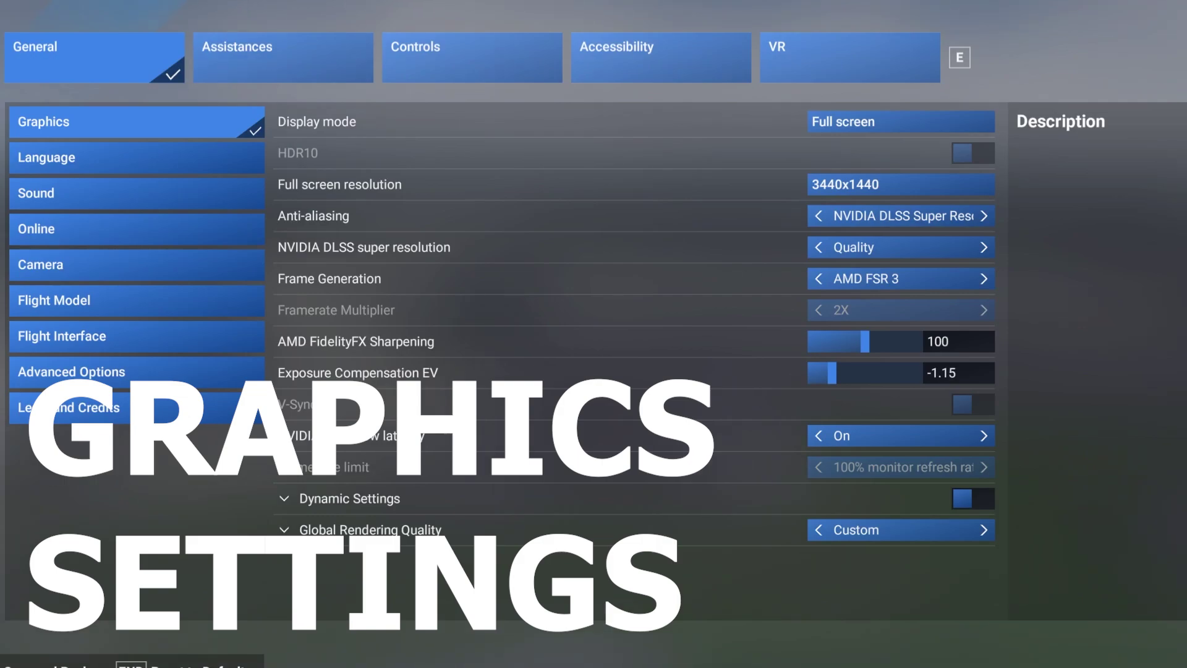
# Review the full screen resolution, NVIDIA DLSS super resolution, Frame Generation and Exposure Compensation EV graphics settings
pyautogui.click(633, 184)
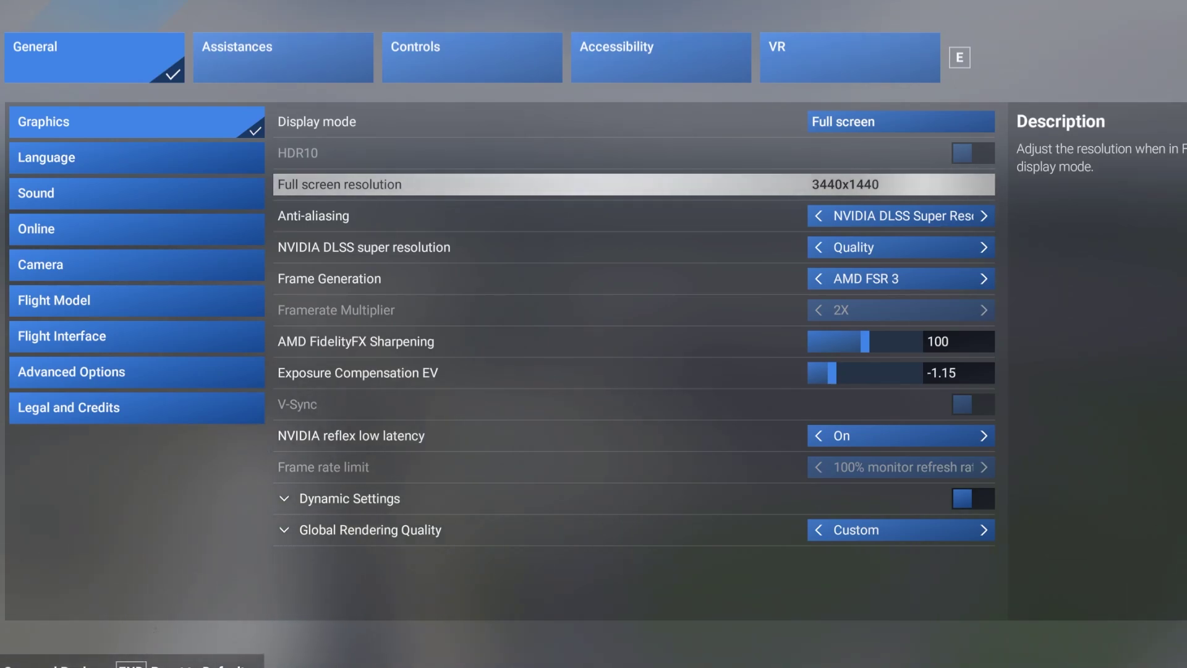
pyautogui.click(538, 247)
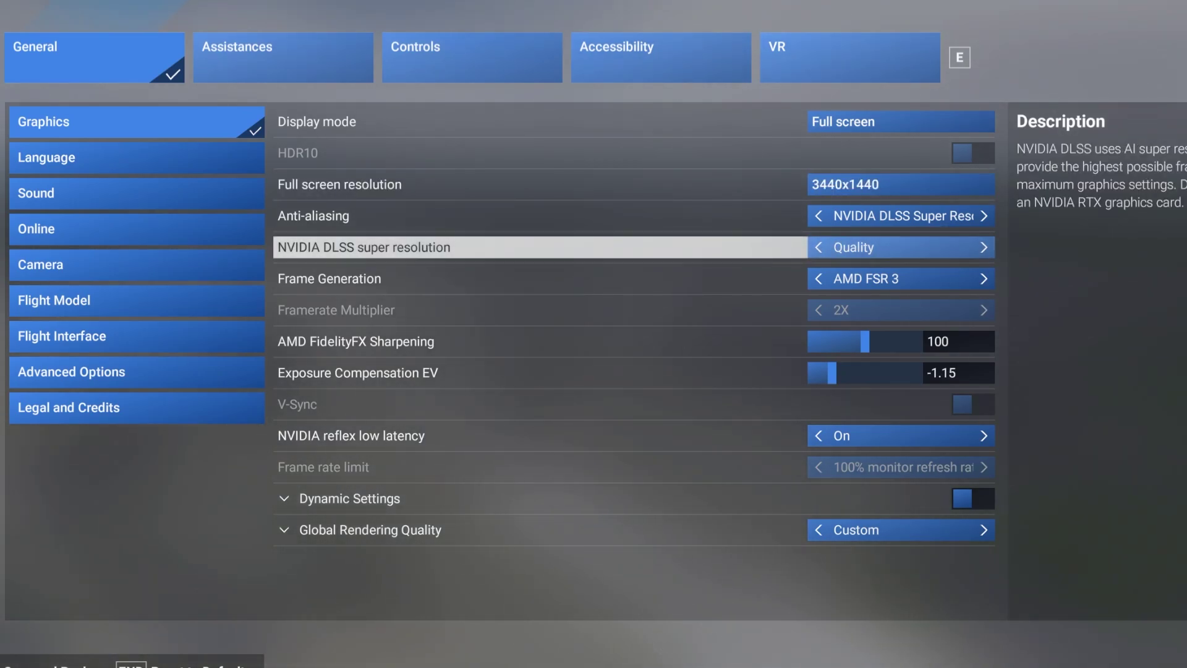
pyautogui.click(538, 279)
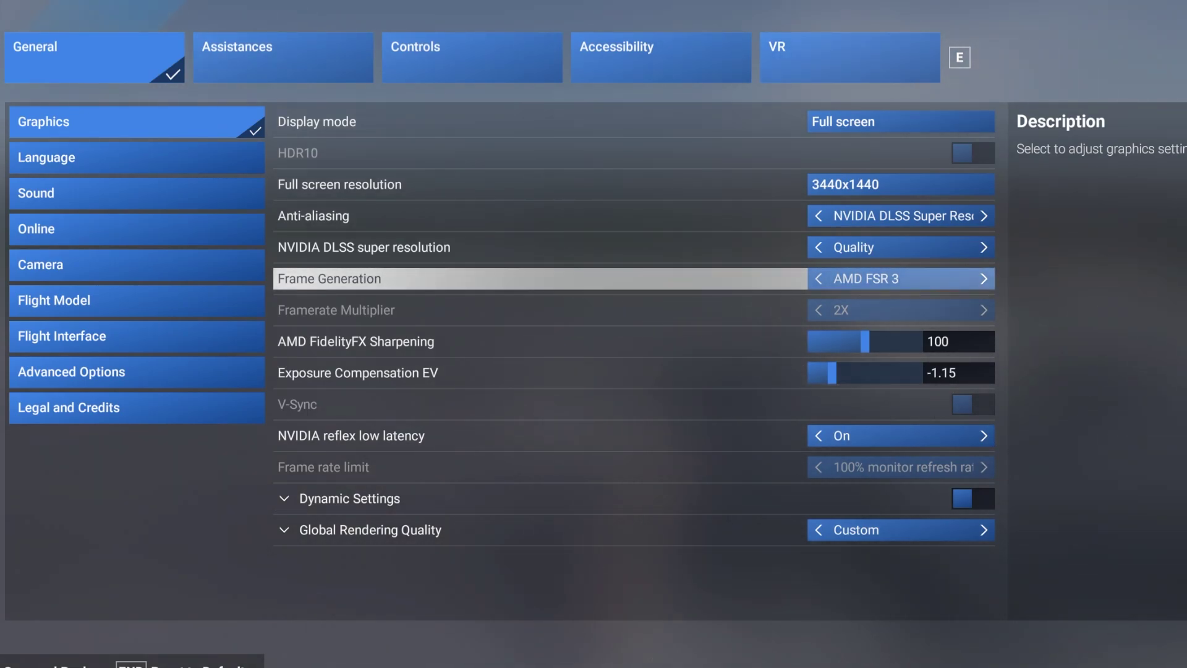
pyautogui.click(358, 373)
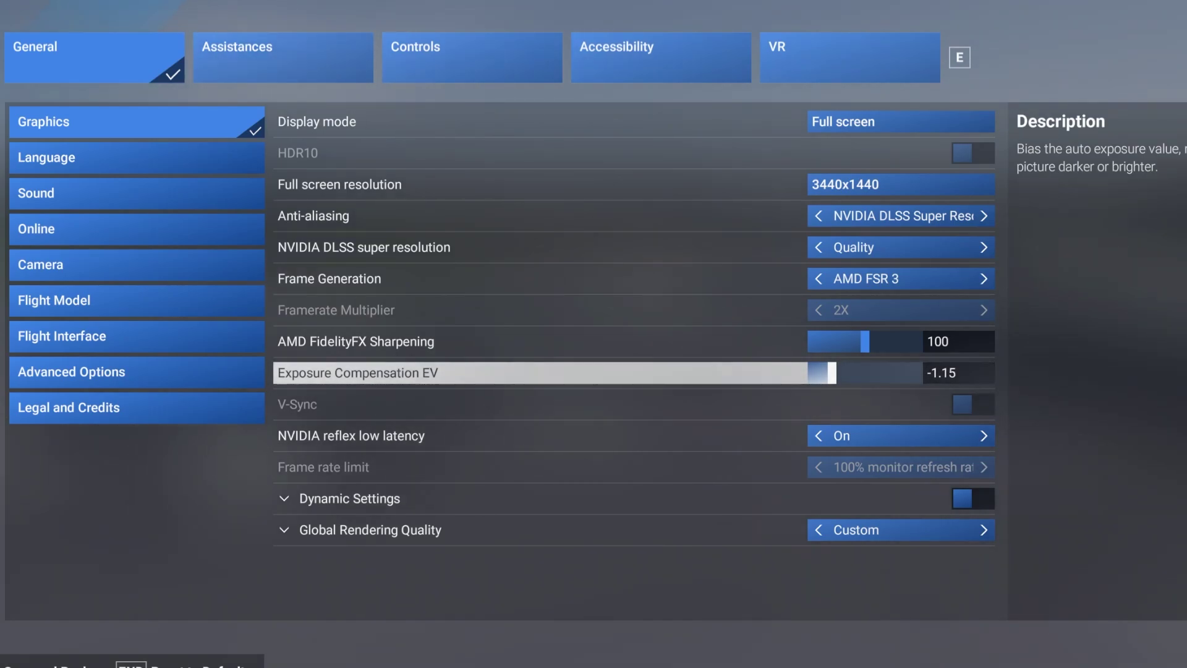
# Expand Global Rendering Quality and review the Terrain Level of Detail and Off Screen Terrain Pre-Caching settings
pyautogui.click(541, 530)
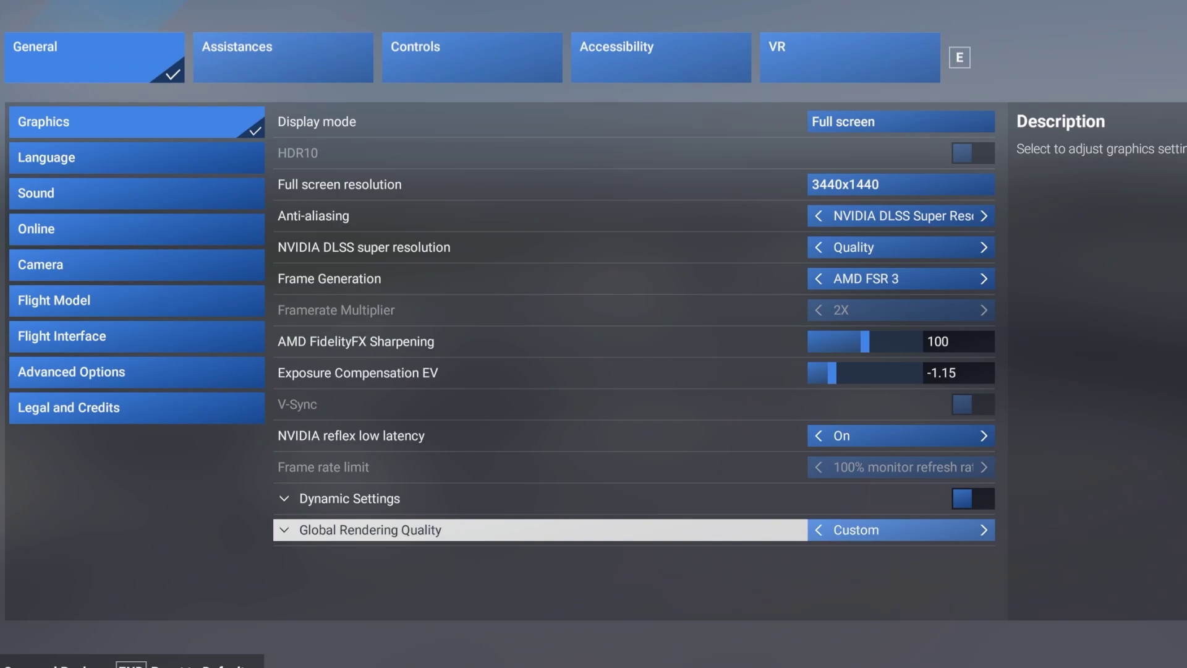
pyautogui.press('Return')
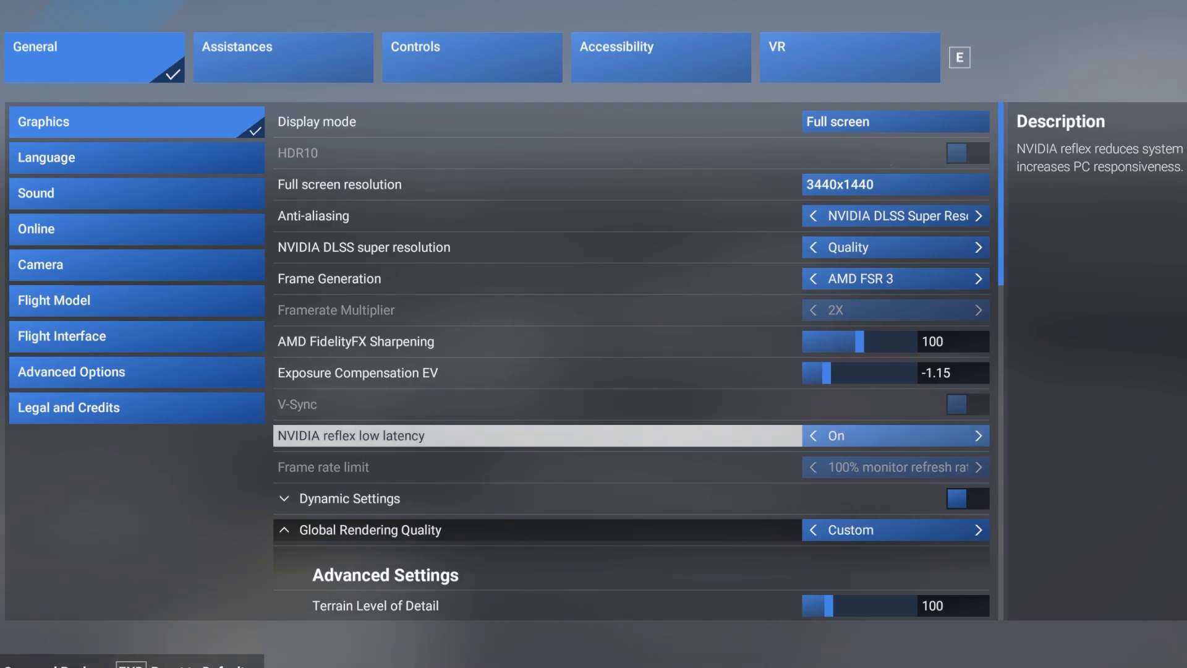
pyautogui.click(375, 605)
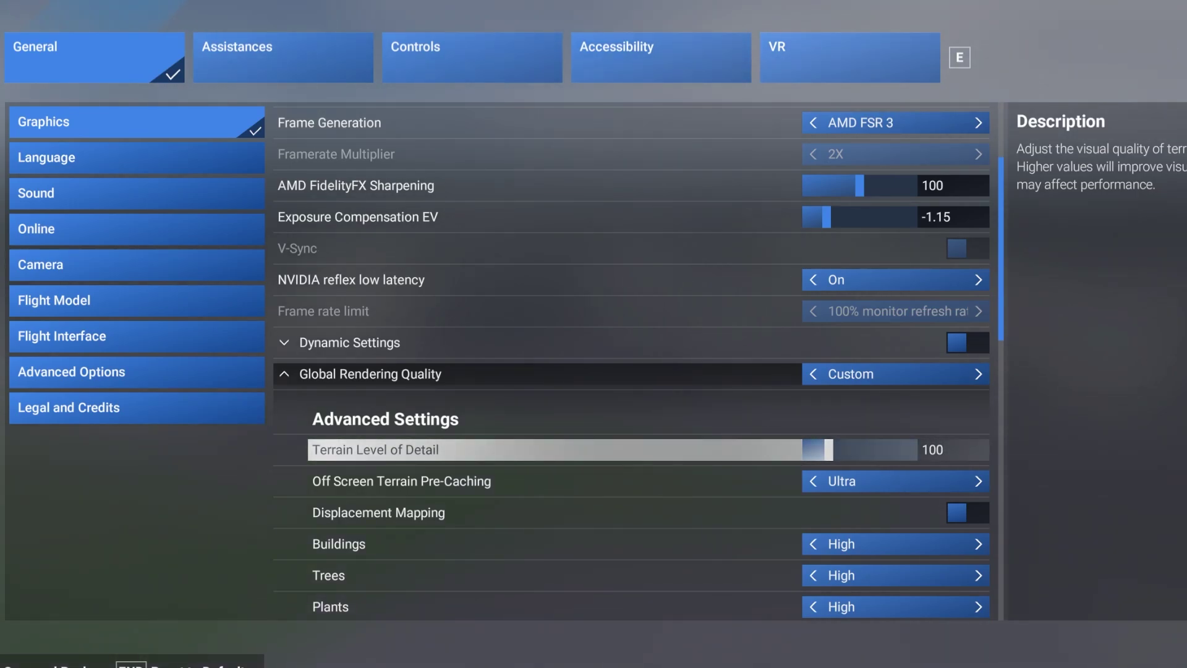
pyautogui.click(401, 481)
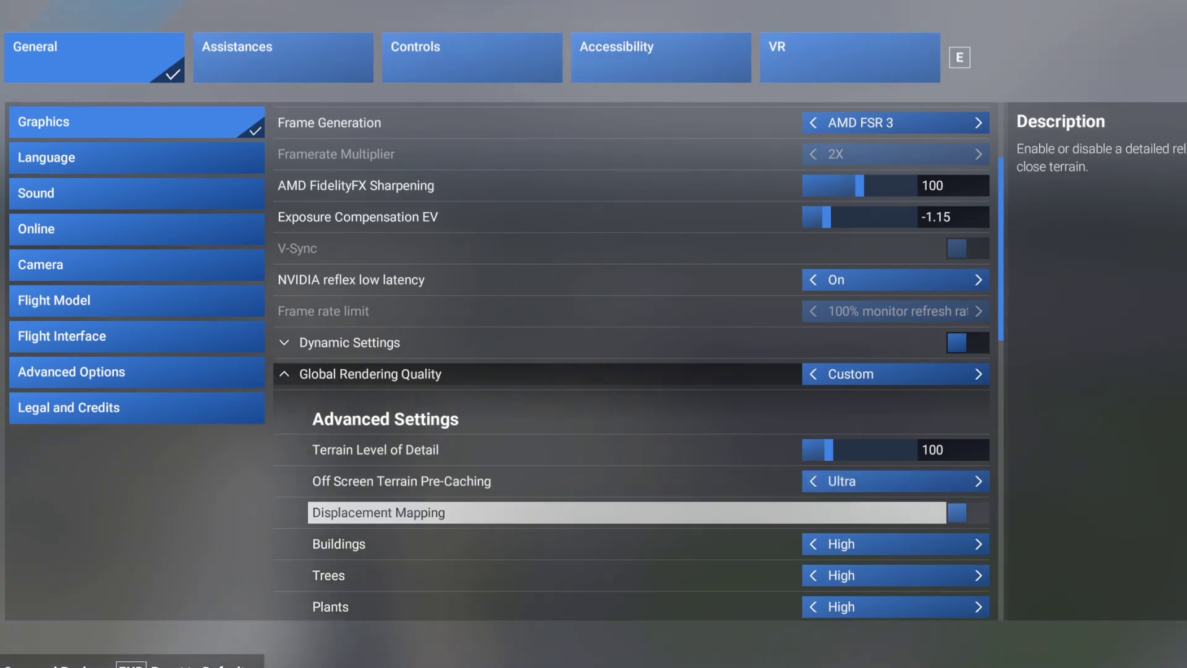
# Examine the Displacement Mapping, Buildings, Trees, Plants, Rocks and Grass settings in the advanced graphics options
pyautogui.press('Down')
pyautogui.press('Down')
pyautogui.press('Down')
pyautogui.press('Down')
pyautogui.press('Down')
pyautogui.press('Up')
pyautogui.press('Up')
pyautogui.press('Up')
pyautogui.press('Up')
pyautogui.press('Up')
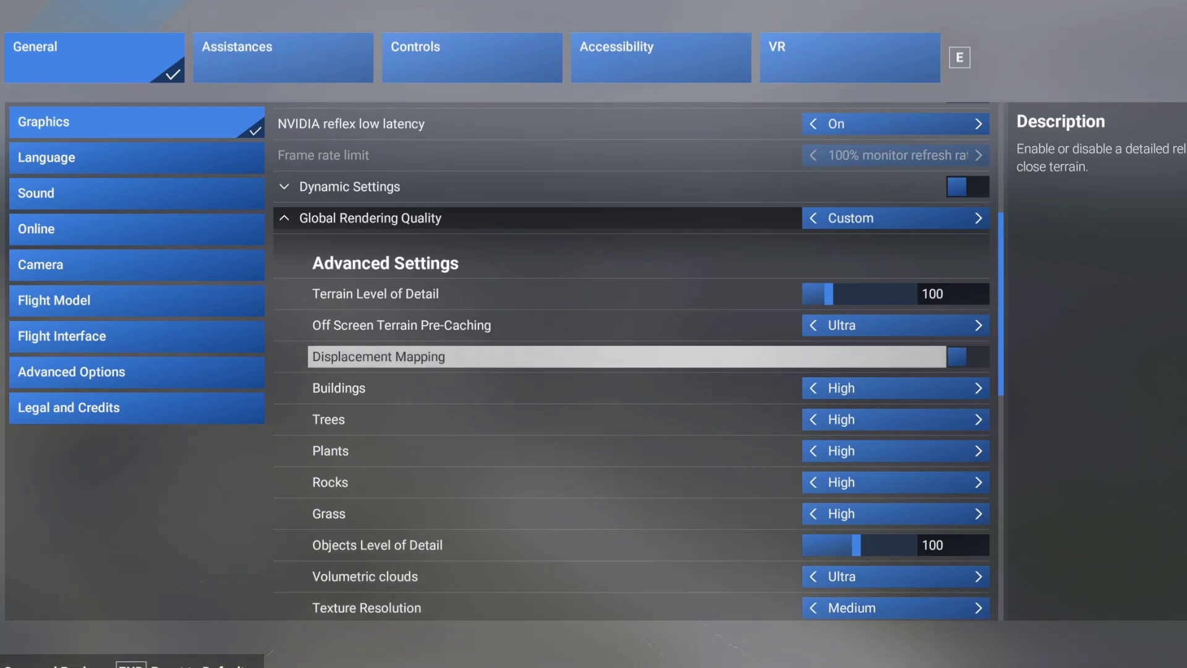
pyautogui.press('Down')
pyautogui.press('Down')
pyautogui.press('Down')
pyautogui.press('Down')
pyautogui.press('Down')
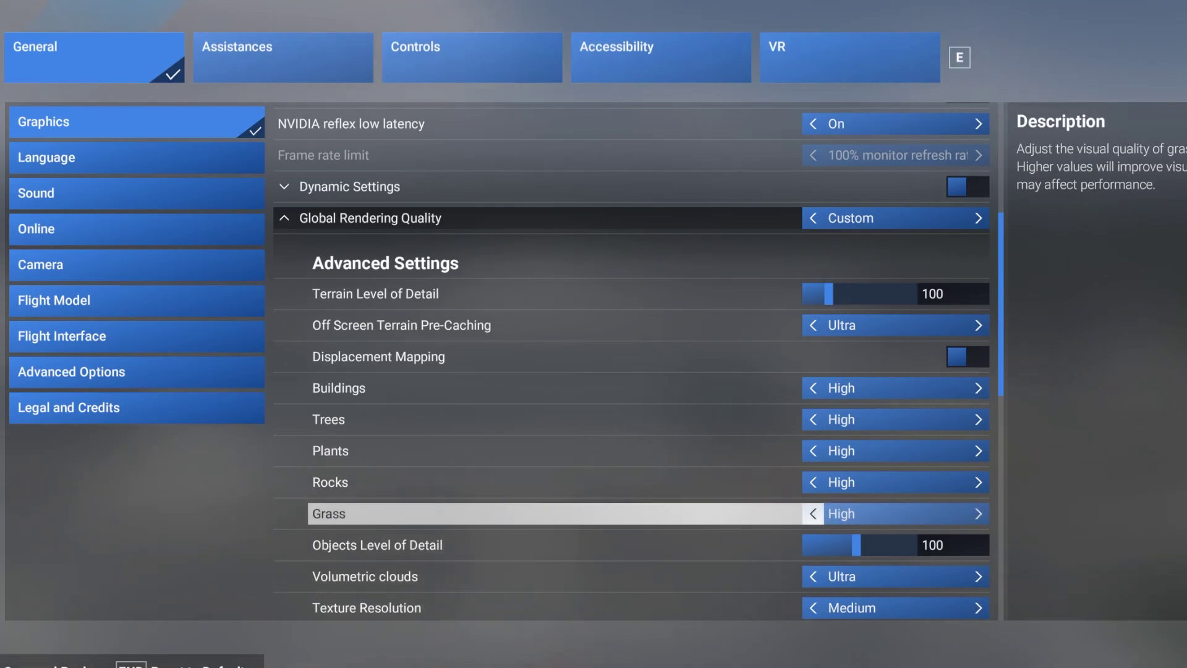
# Review the Objects Level of Detail, Volumetric clouds, Texture Resolution and Anisotropic Filtering settings
pyautogui.scroll(-5, 631, 360)
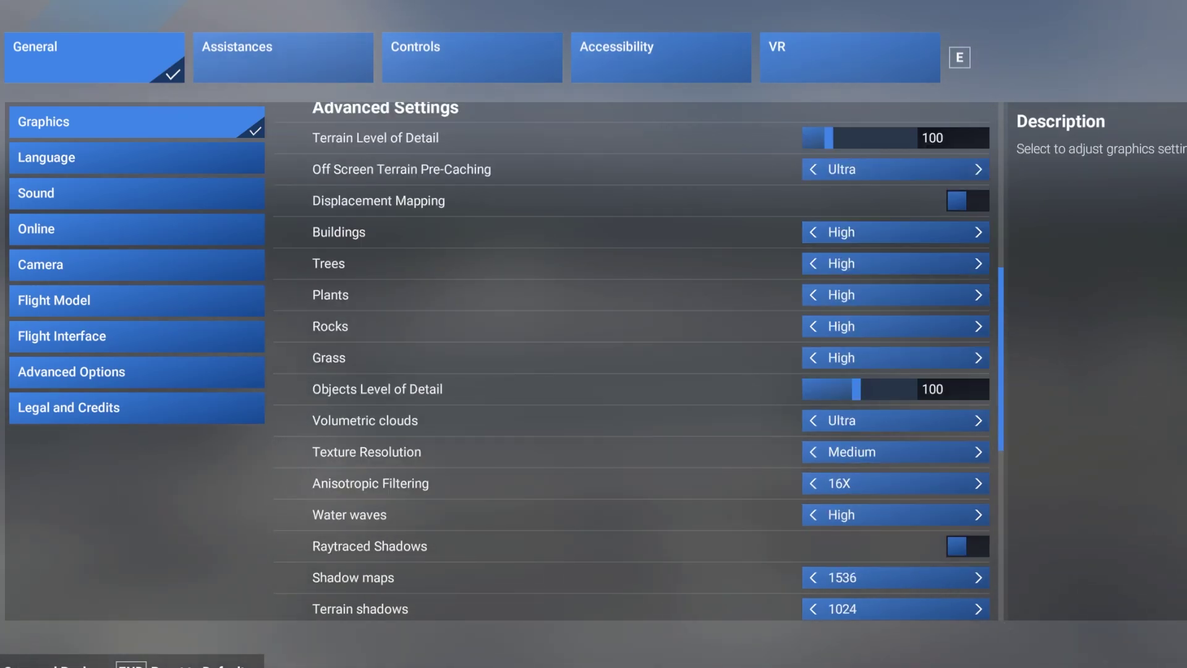
pyautogui.click(556, 389)
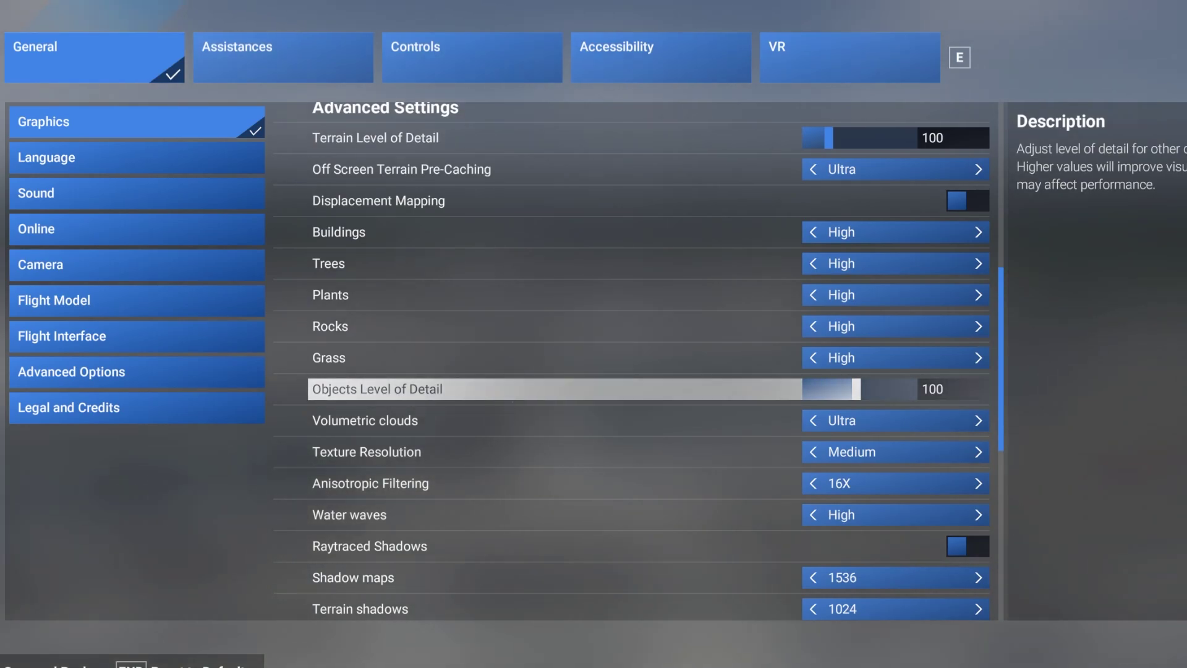
pyautogui.click(556, 420)
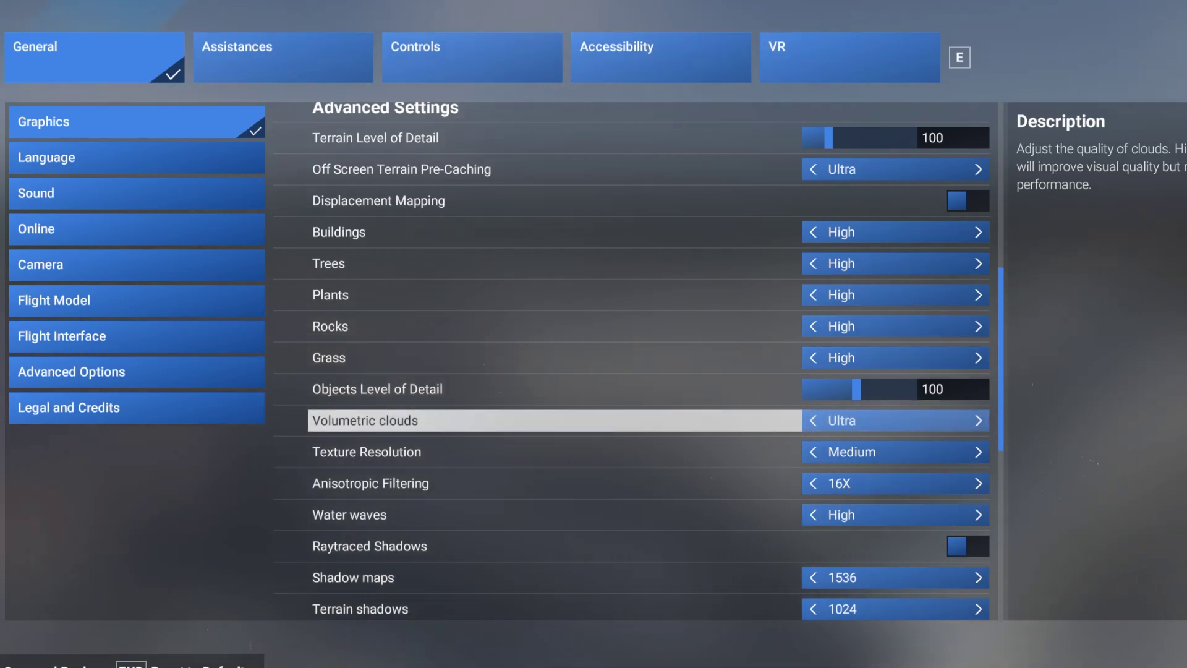
pyautogui.click(557, 451)
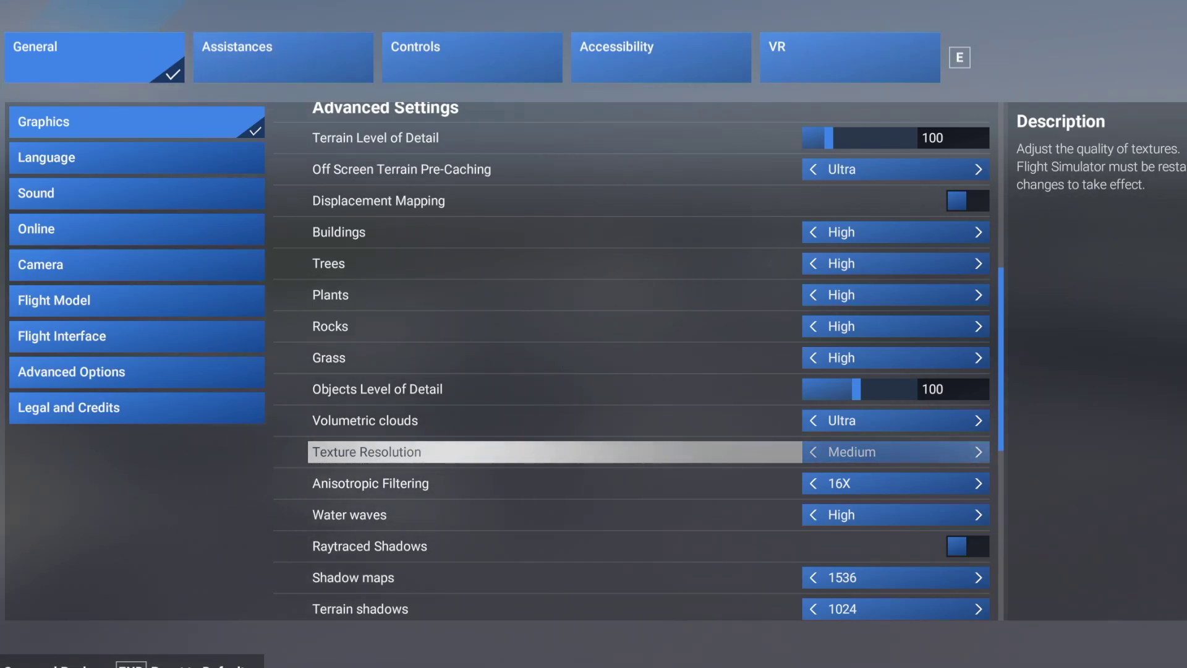
pyautogui.click(555, 483)
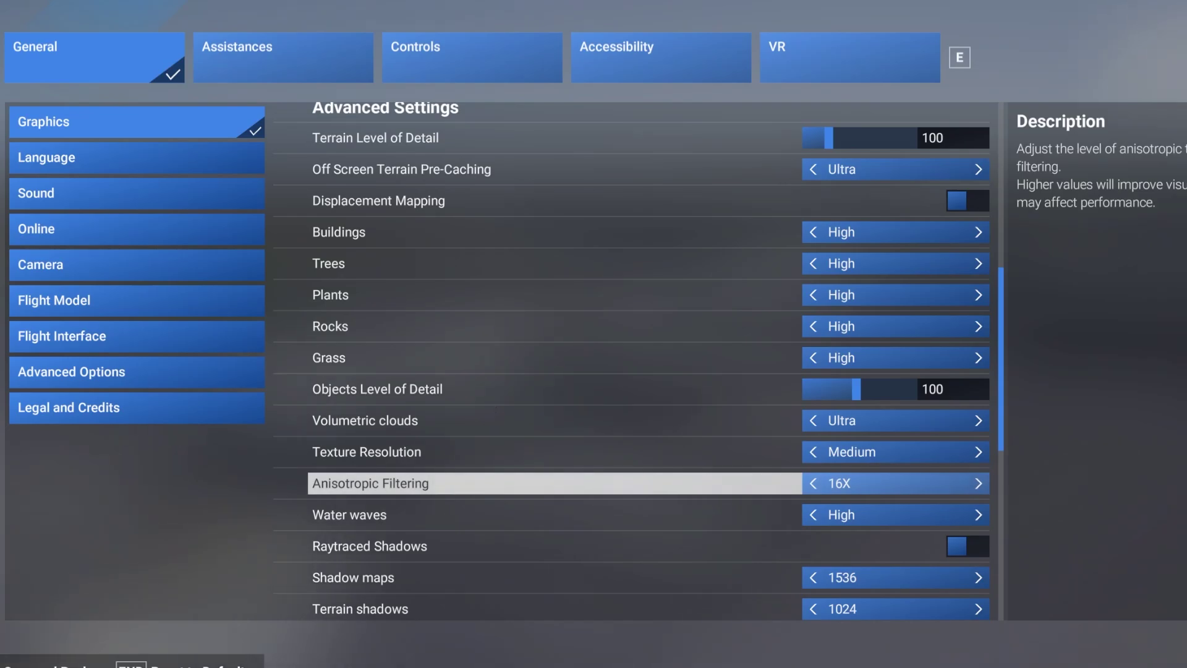
# Review the Water waves, Raytraced Shadows, Shadow maps, Terrain shadows, Contact shadows and Windshield Effects settings
pyautogui.scroll(-3, 555, 483)
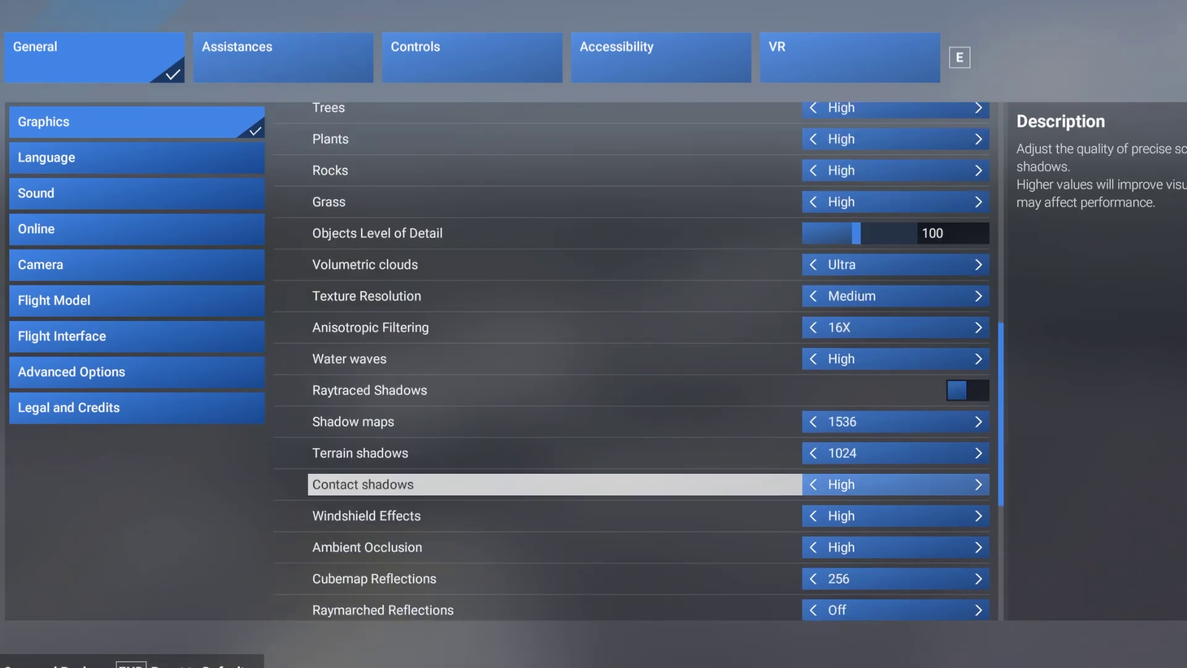
pyautogui.click(554, 358)
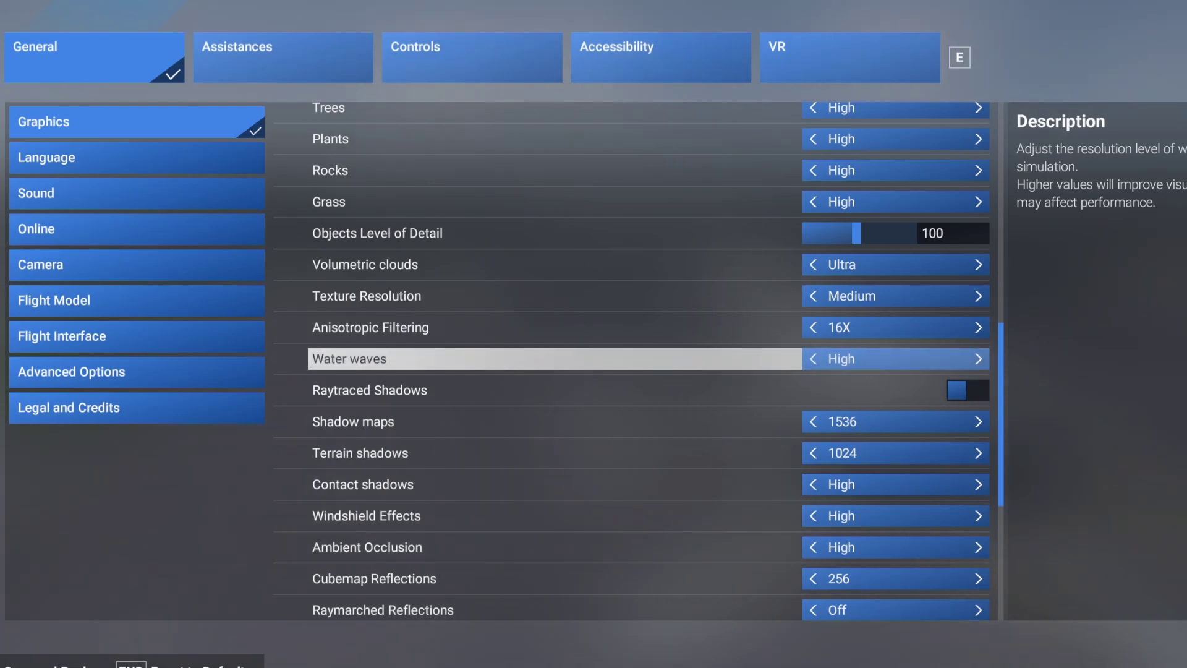
pyautogui.press('Down')
pyautogui.press('Down')
pyautogui.press('Down')
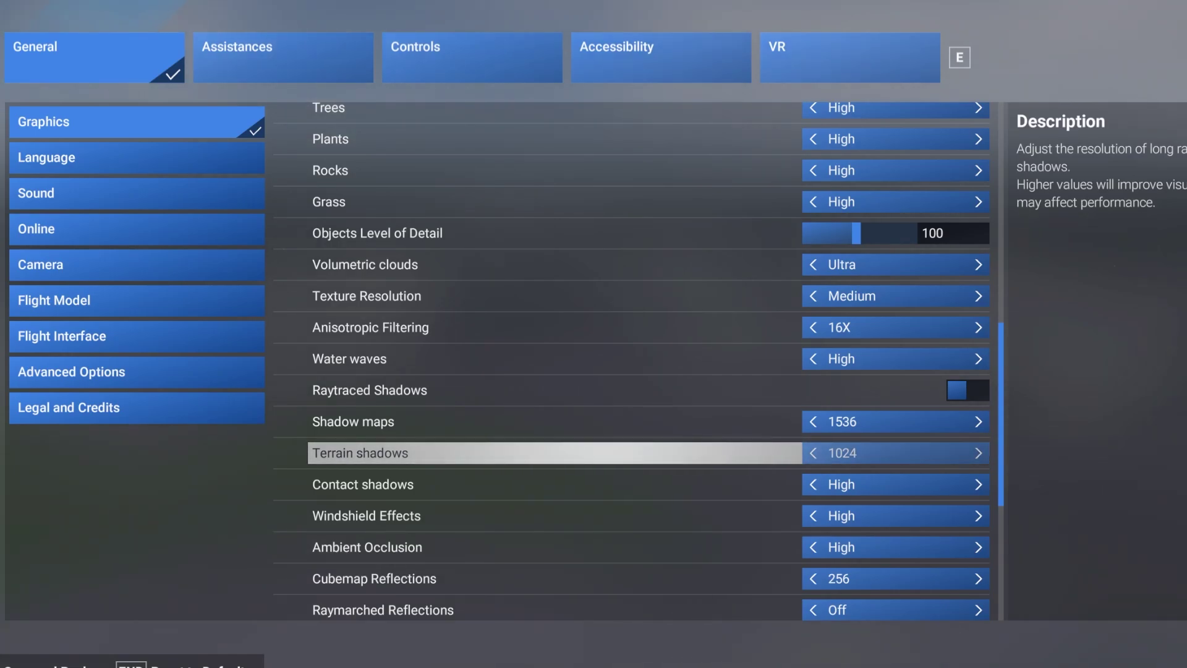
pyautogui.press('Down')
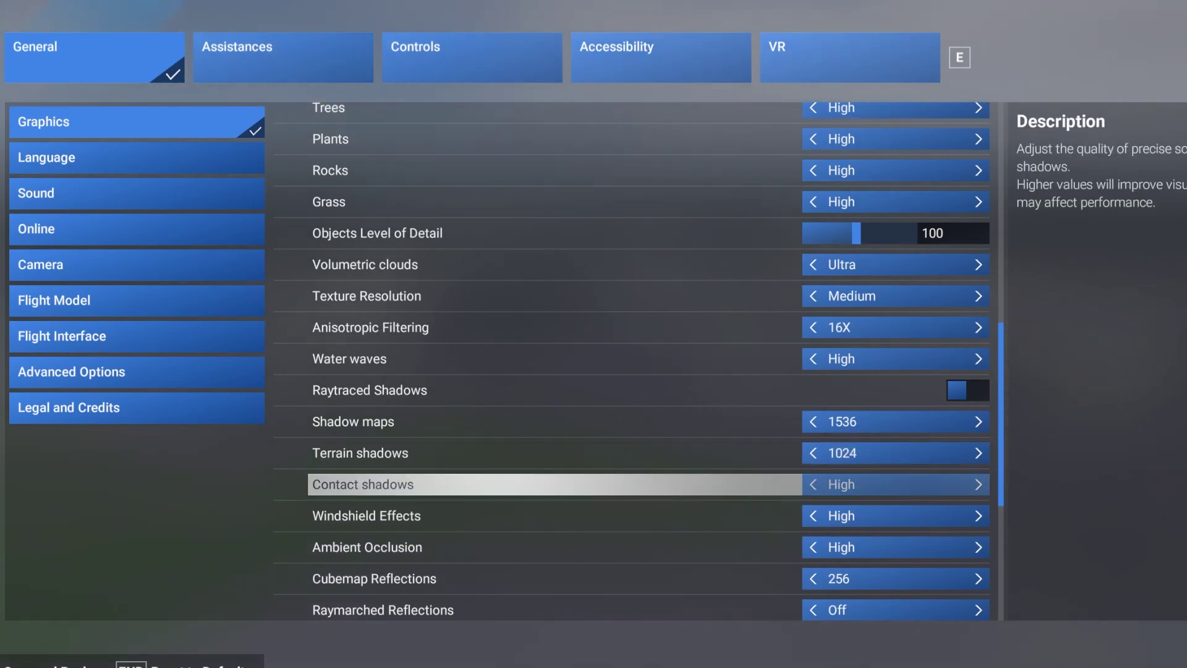
pyautogui.press('Down')
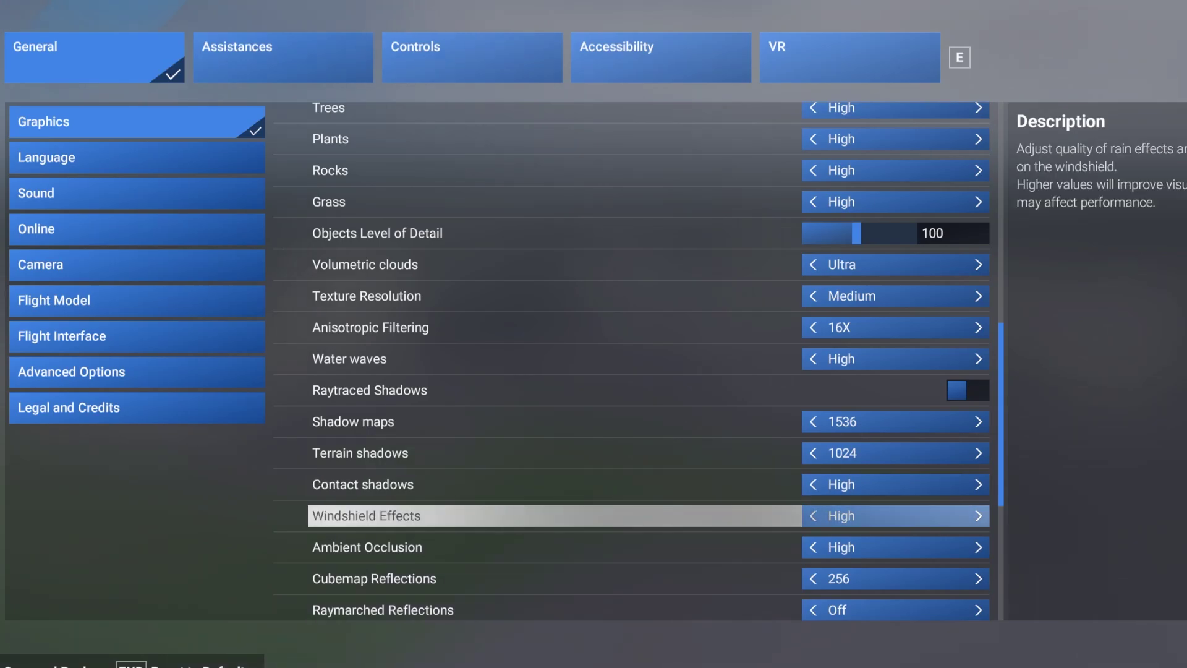
# Review the Cubemap Reflections, Raymarched Reflections, Light Shafts, Depth Of Field and Motion Blur settings
pyautogui.scroll(-3, 618, 515)
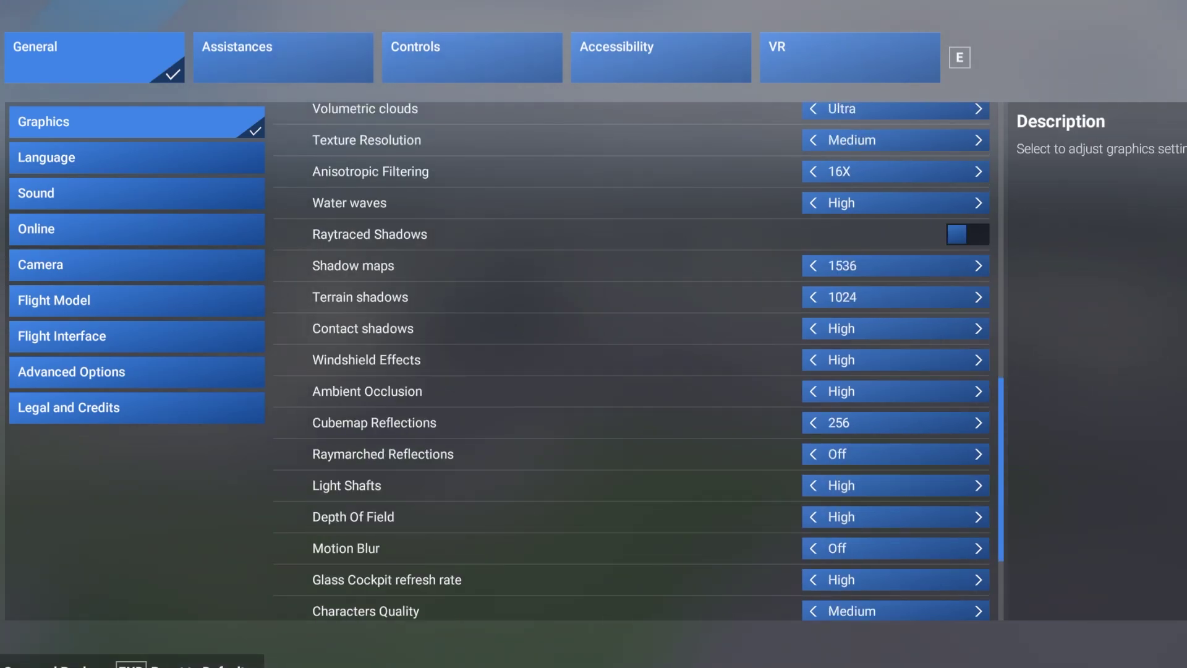
pyautogui.press('Down')
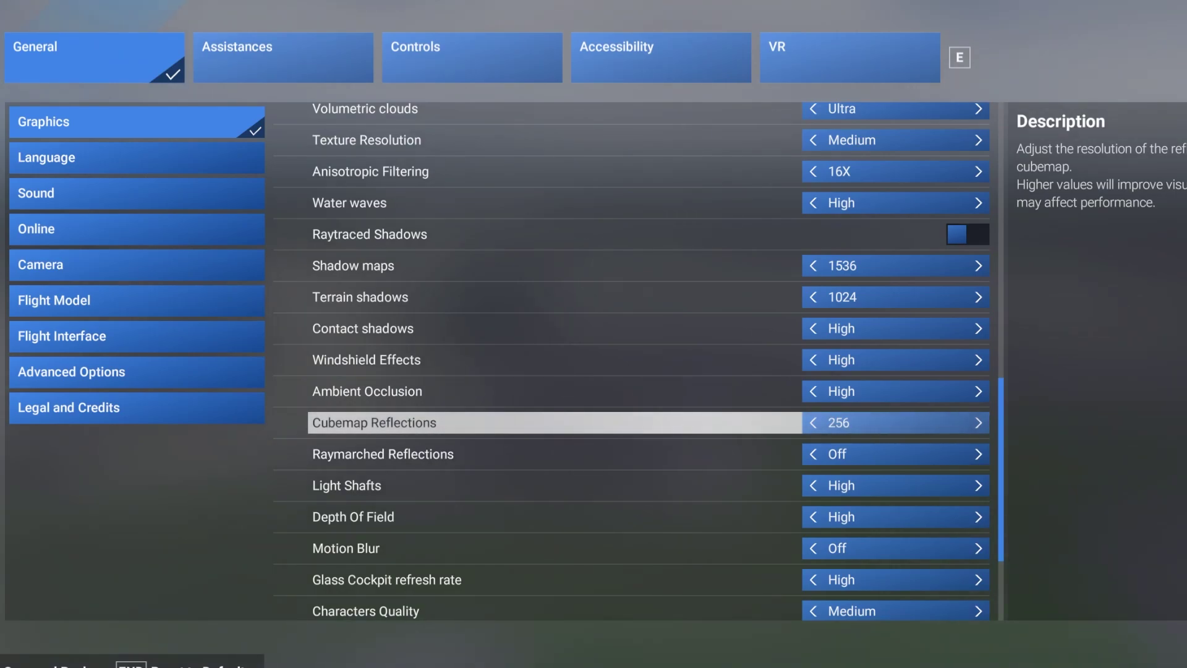
pyautogui.press('Down')
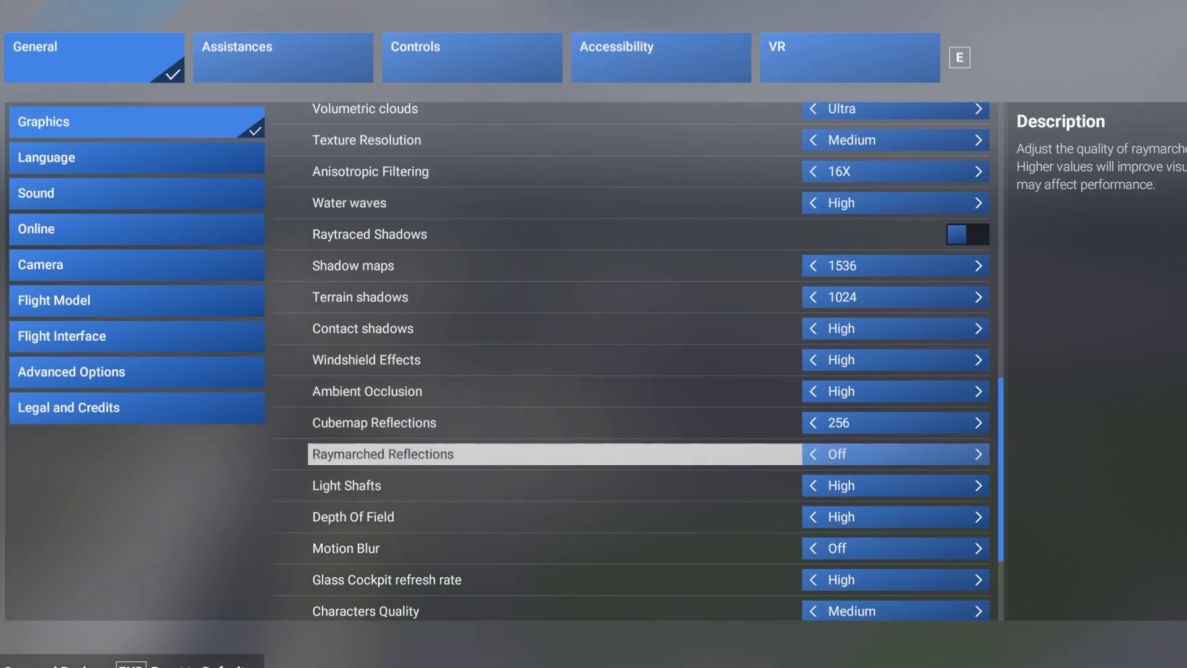
pyautogui.press('Down')
pyautogui.press('Down')
pyautogui.press('Down')
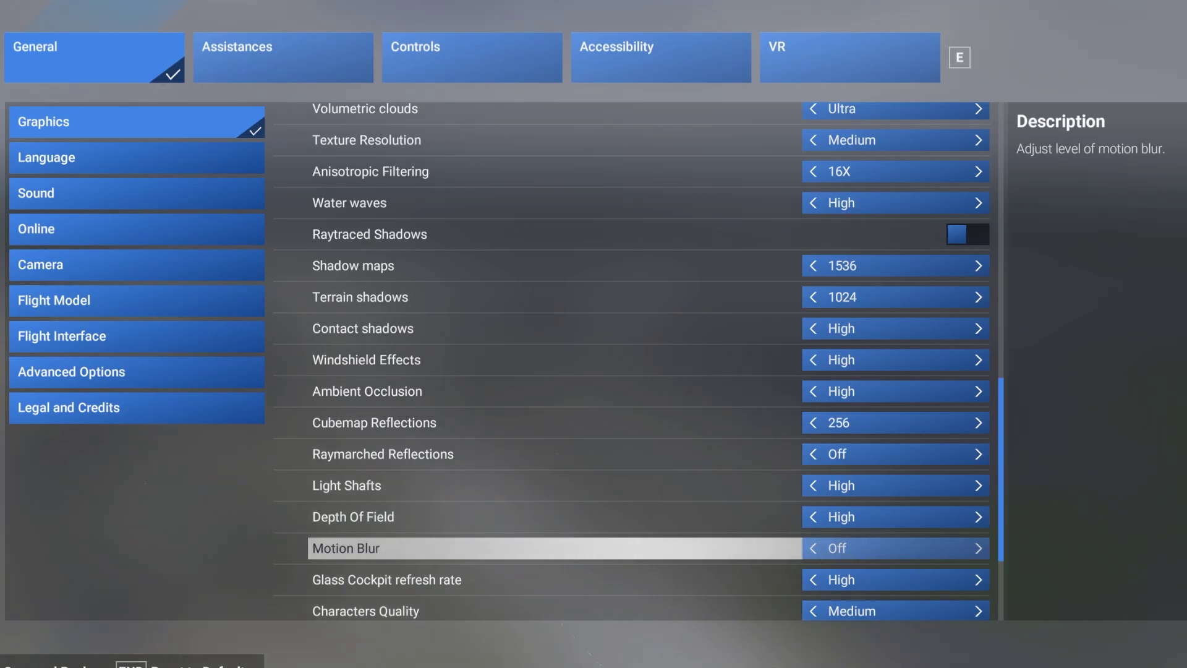
# Review the Characters Quality, Air Traffic, Road Traffic, Sea Traffic and Fauna settings at the end of the graphics list
pyautogui.scroll(-3, 630, 549)
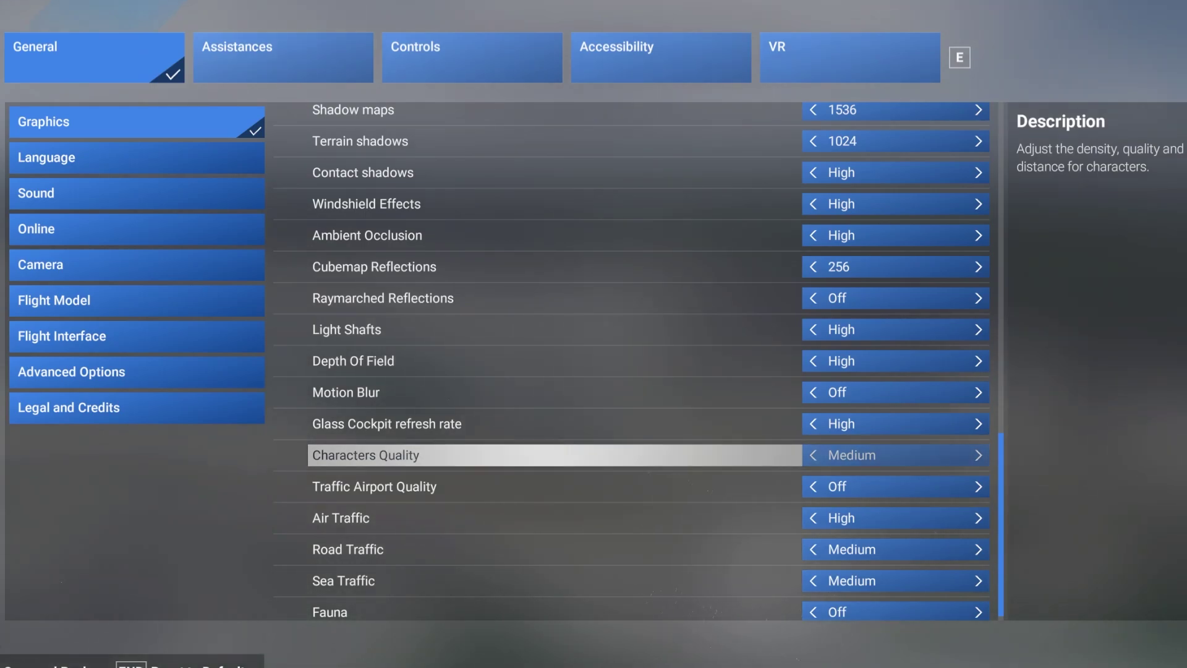
pyautogui.click(341, 518)
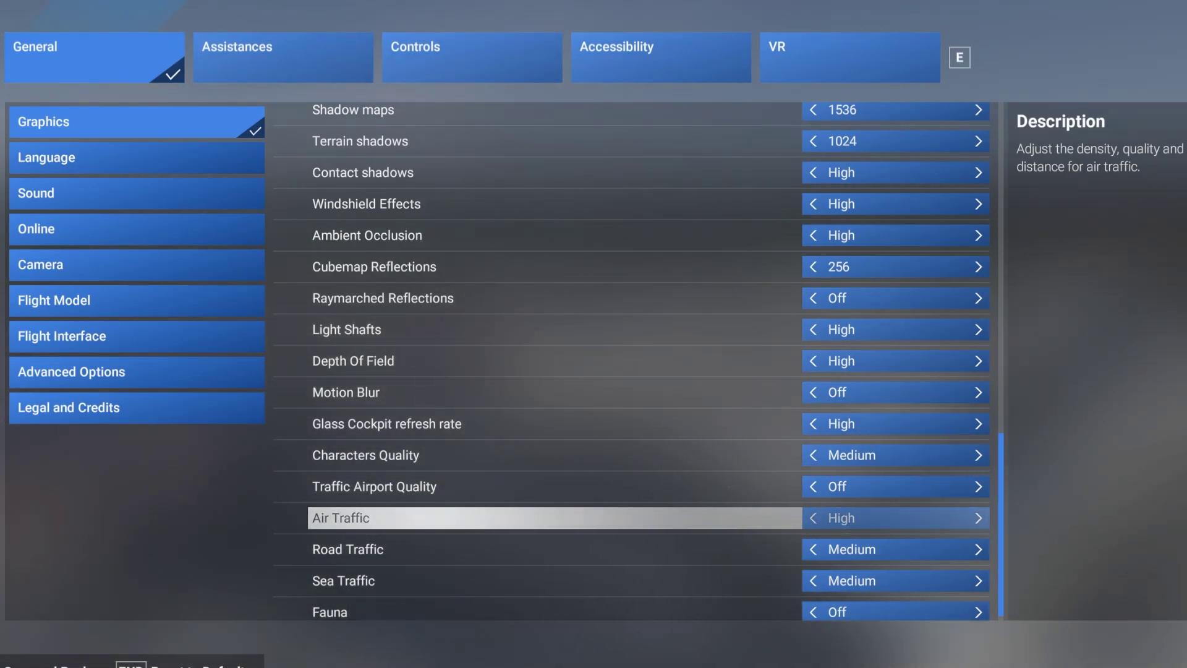
pyautogui.press('Down')
pyautogui.press('Down')
pyautogui.press('Down')
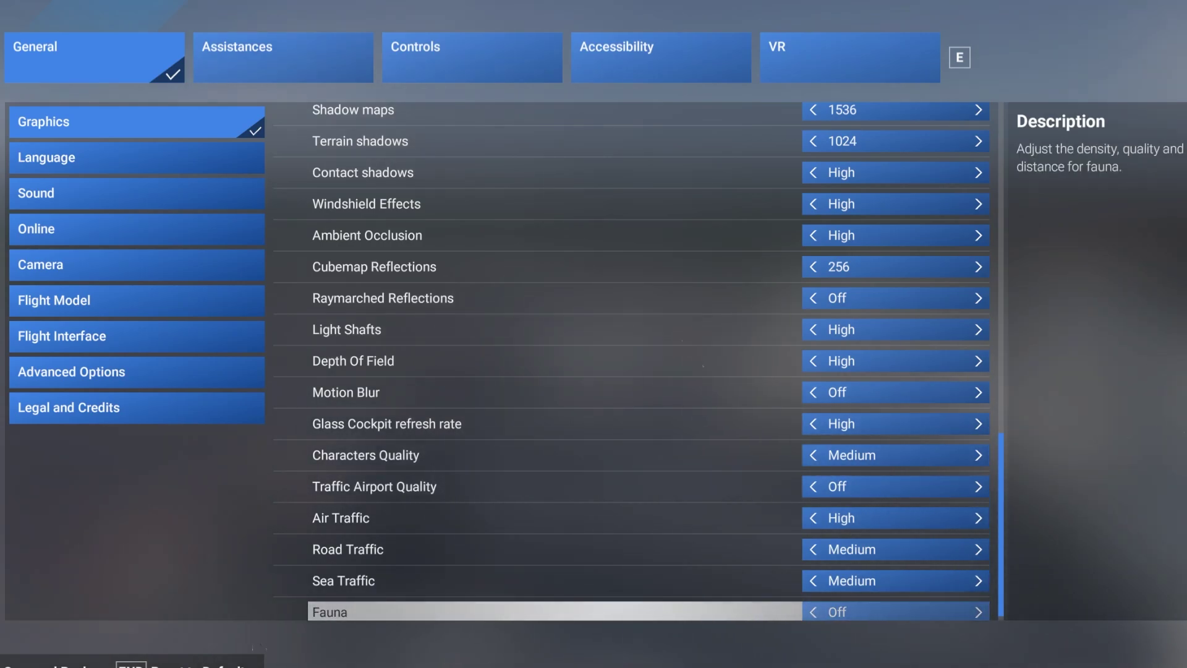
pyautogui.press('Escape')
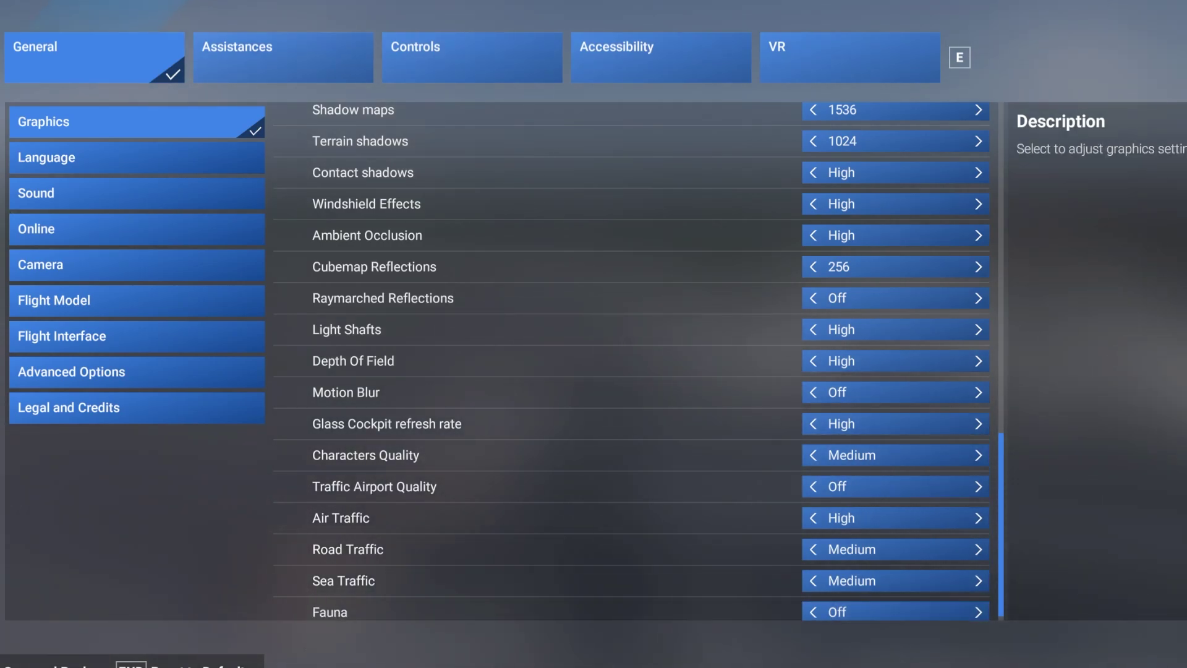